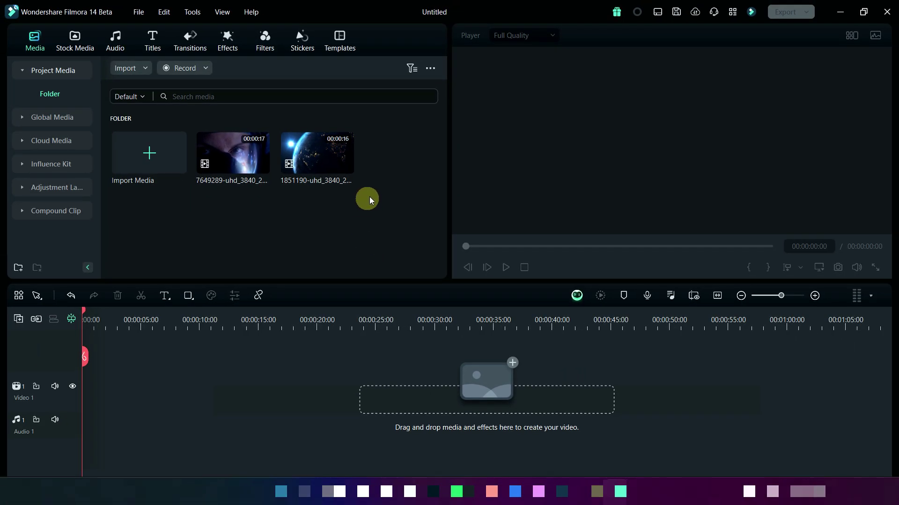
- Drag both space clips onto the video track, keep project settings, and start playback
{"action": "left_click_drag", "start_coordinate": [359, 180], "coordinate": [193, 181]}
{"action": "left_click_drag", "start_coordinate": [232, 154], "coordinate": [79, 413]}
{"action": "left_click", "coordinate": [518, 265]}
{"action": "left_click", "coordinate": [505, 267]}
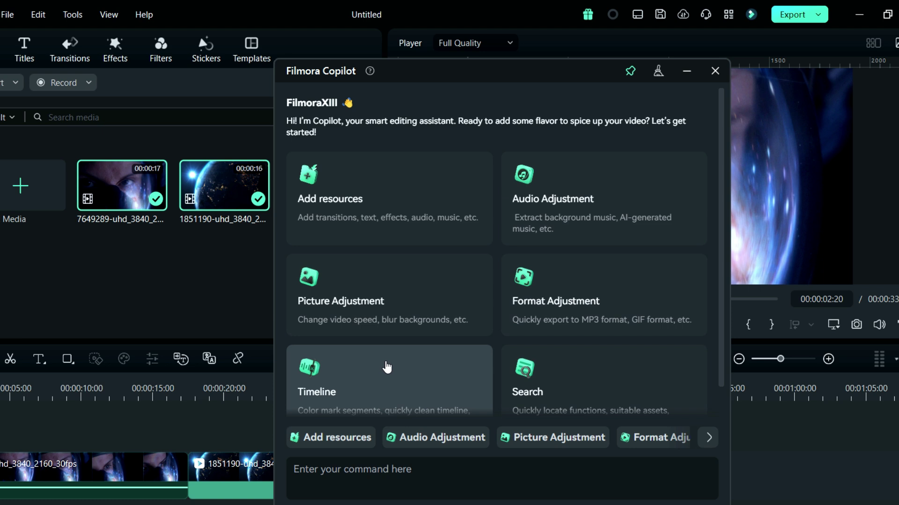
- Scroll through Copilot's task cards to reveal Audio Adjustment, Timeline and Search
{"action": "scroll", "coordinate": [369, 364], "scroll_direction": "down", "scroll_amount": 1}
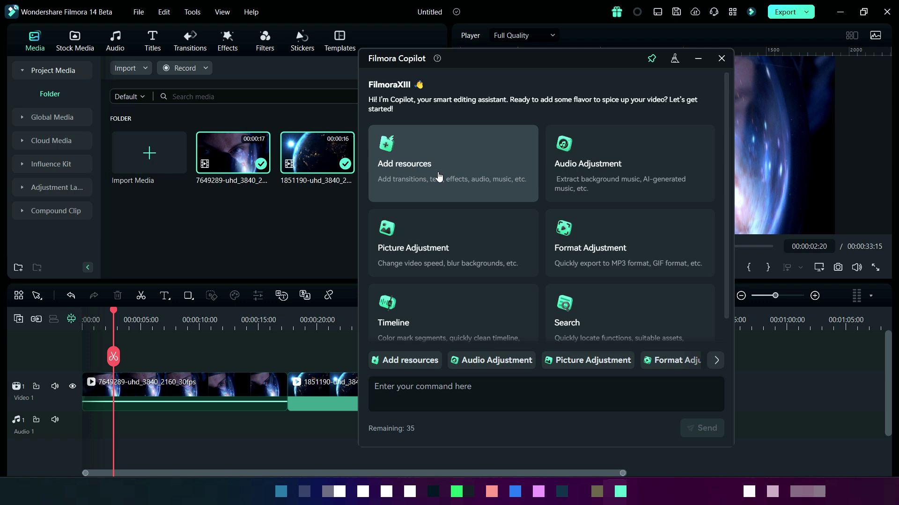
- Have Copilot add a smooth outro transition to the first clip, producing Dissolve 03
{"action": "left_click", "coordinate": [463, 165]}
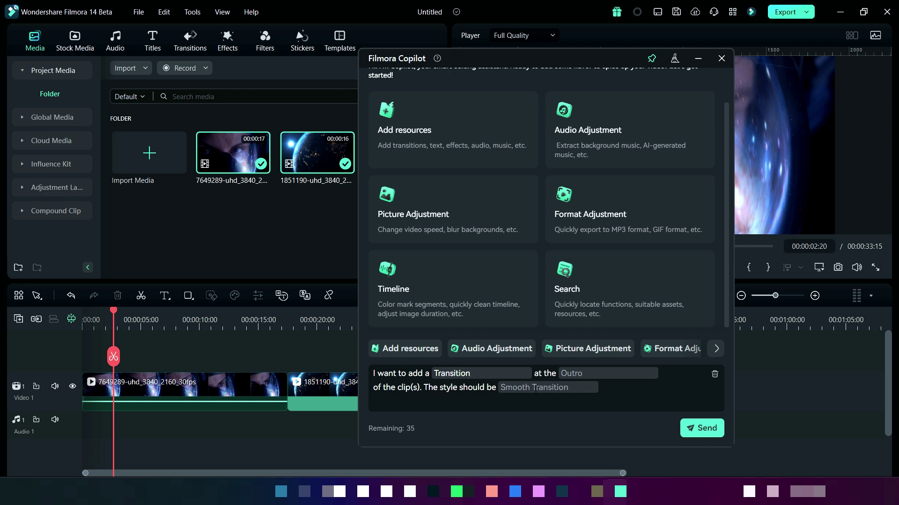
{"action": "left_click", "coordinate": [228, 406]}
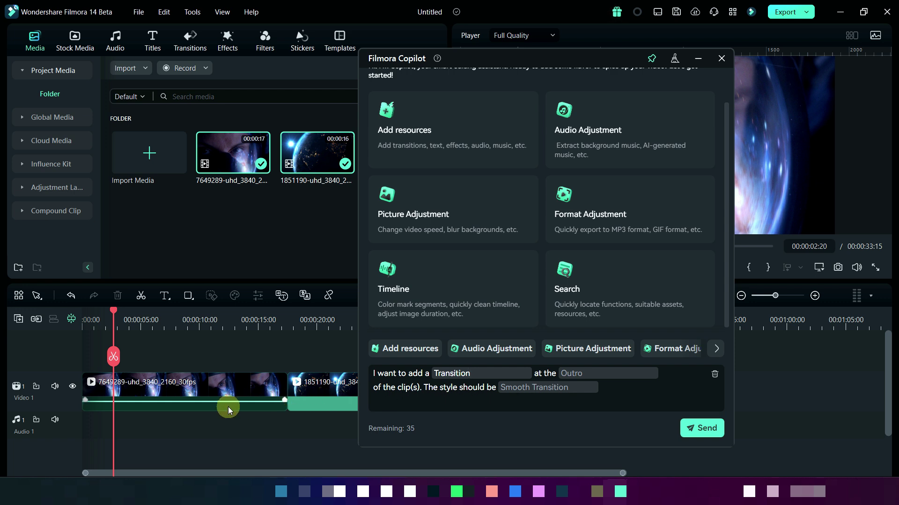
{"action": "left_click", "coordinate": [152, 405]}
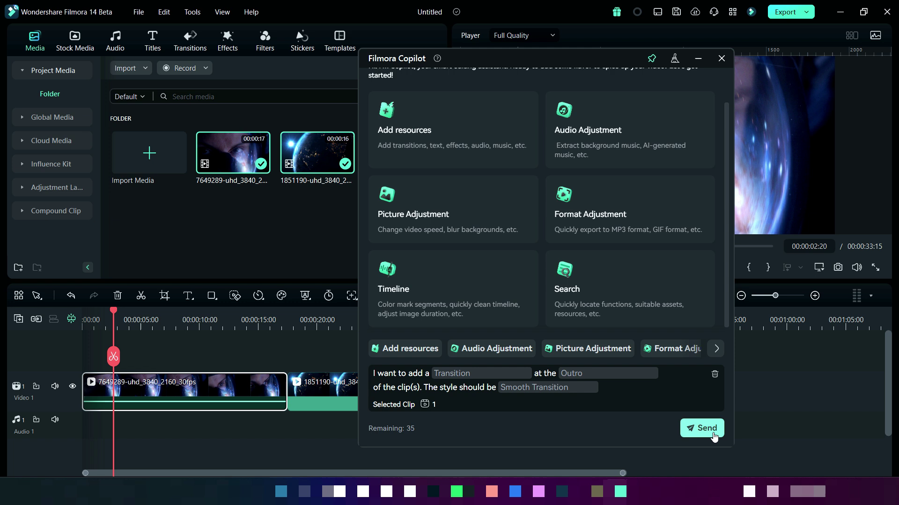
{"action": "left_click_drag", "start_coordinate": [114, 311], "coordinate": [43, 345]}
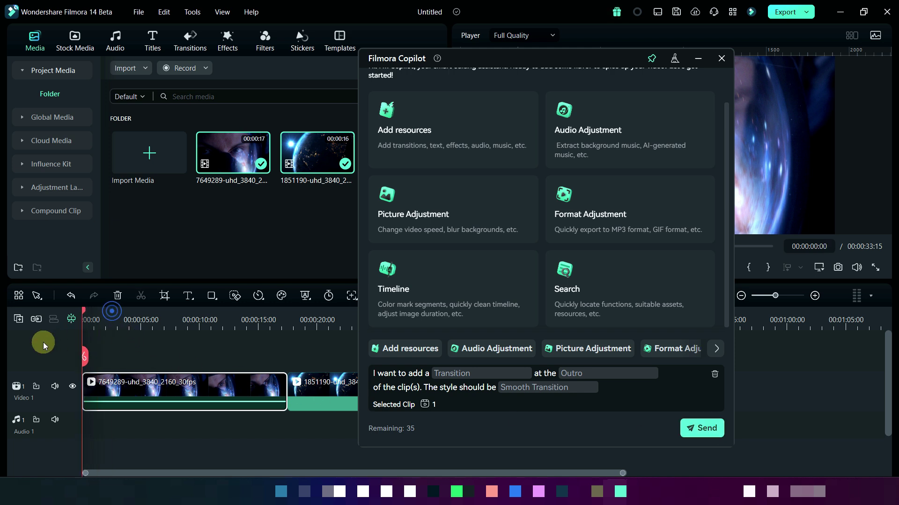
{"action": "left_click", "coordinate": [691, 431]}
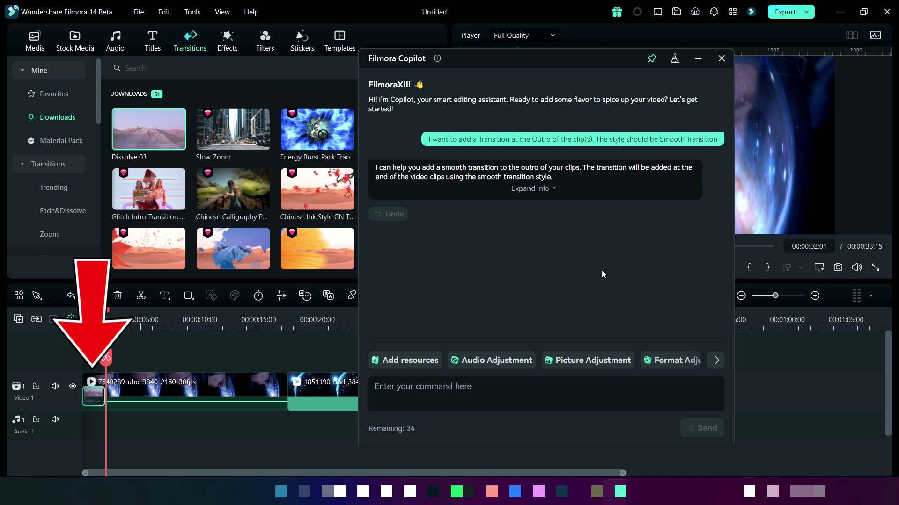
- Change the Copilot request to a planet-style sticker in the first clip's middle and send it
{"action": "left_click", "coordinate": [412, 370]}
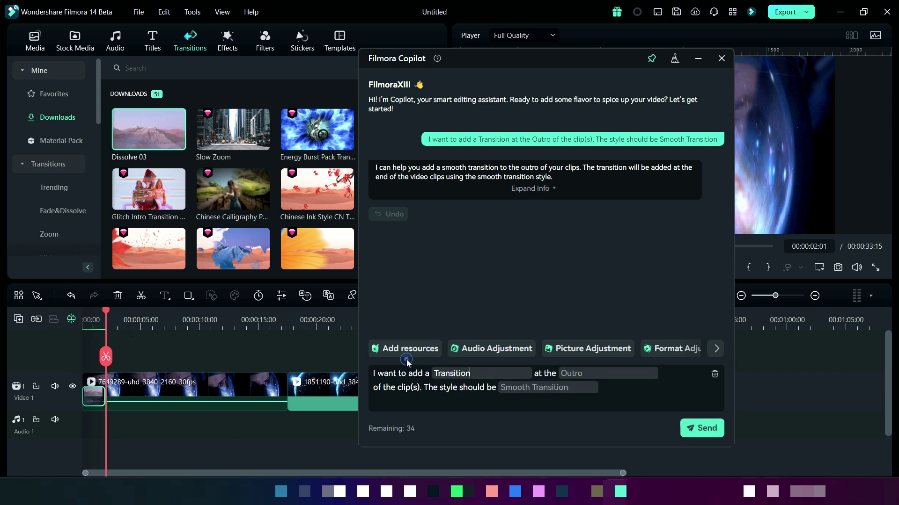
{"action": "double_click", "coordinate": [483, 374]}
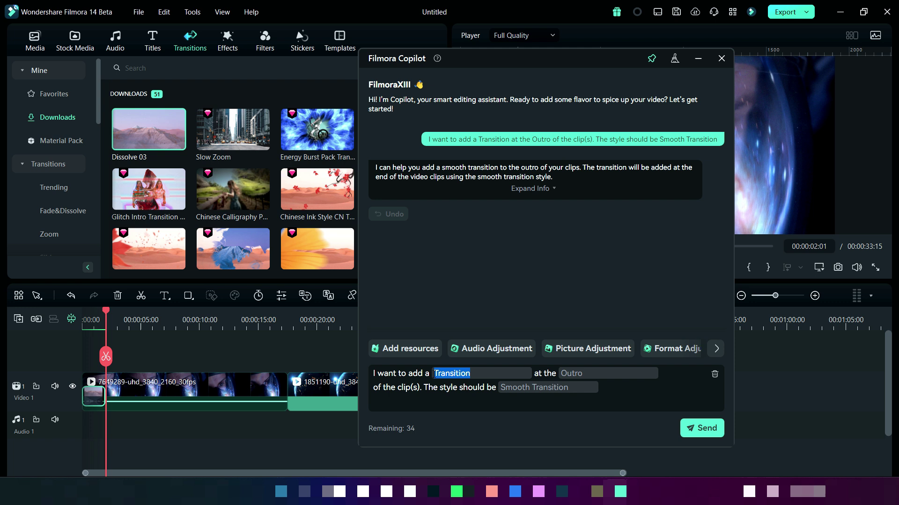
{"action": "type", "text": "sticker"}
{"action": "double_click", "coordinate": [607, 374]}
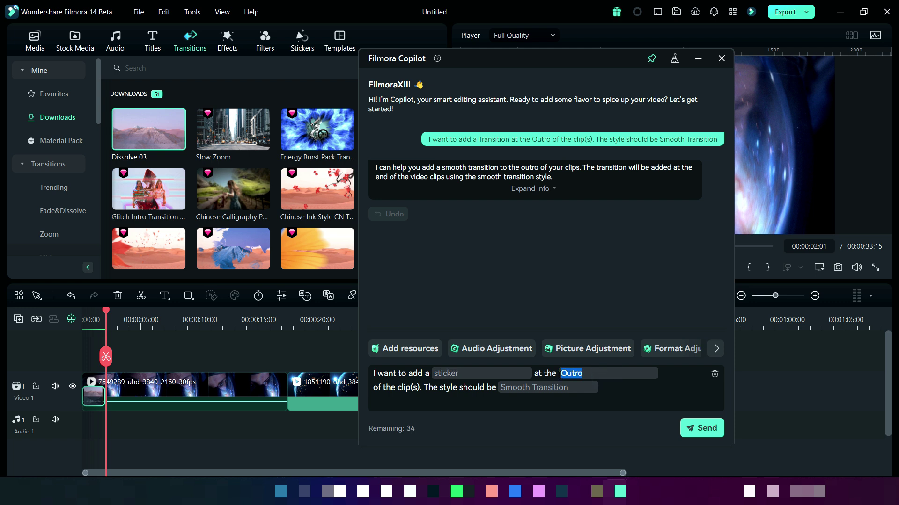
{"action": "type", "text": "middle"}
{"action": "left_click", "coordinate": [563, 390]}
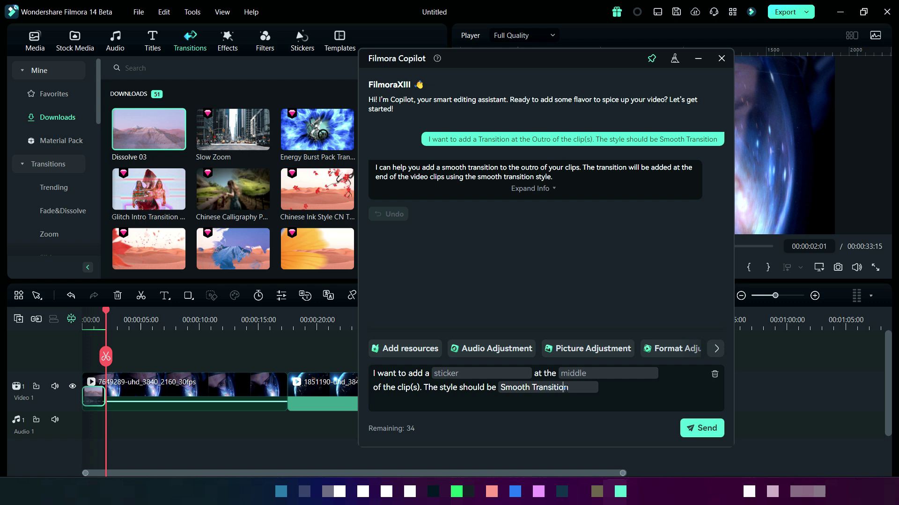
{"action": "left_click_drag", "start_coordinate": [576, 387], "coordinate": [502, 388]}
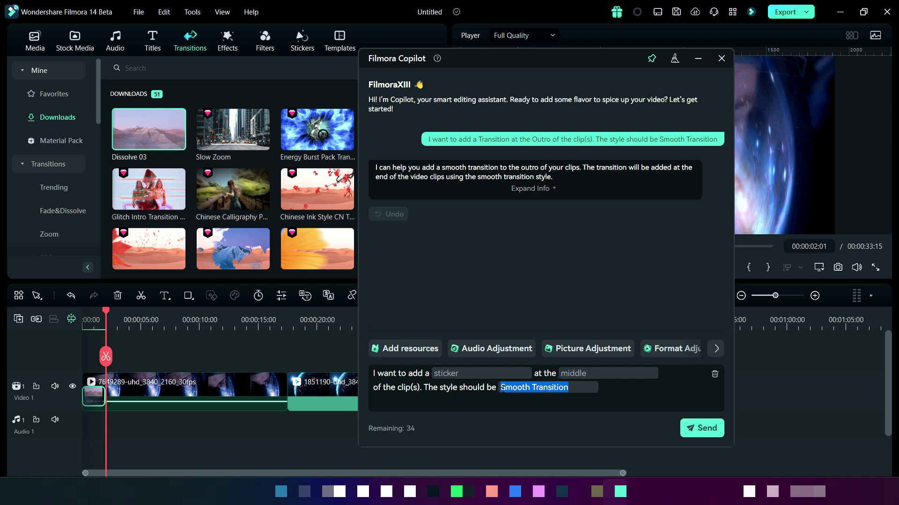
{"action": "type", "text": "planet"}
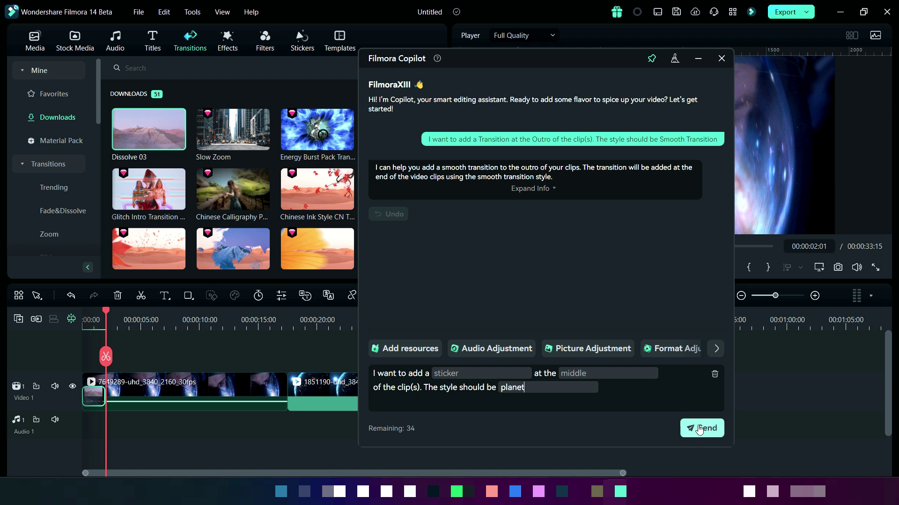
{"action": "left_click", "coordinate": [204, 386]}
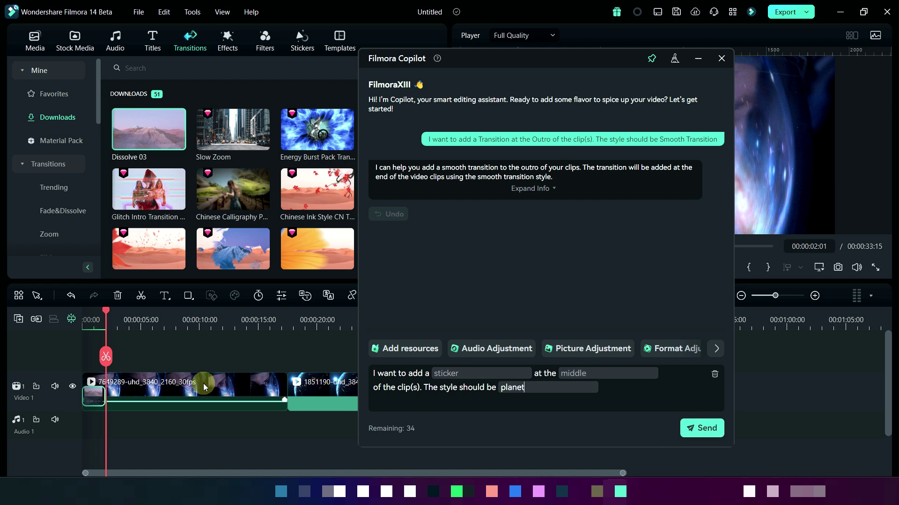
{"action": "left_click", "coordinate": [704, 433]}
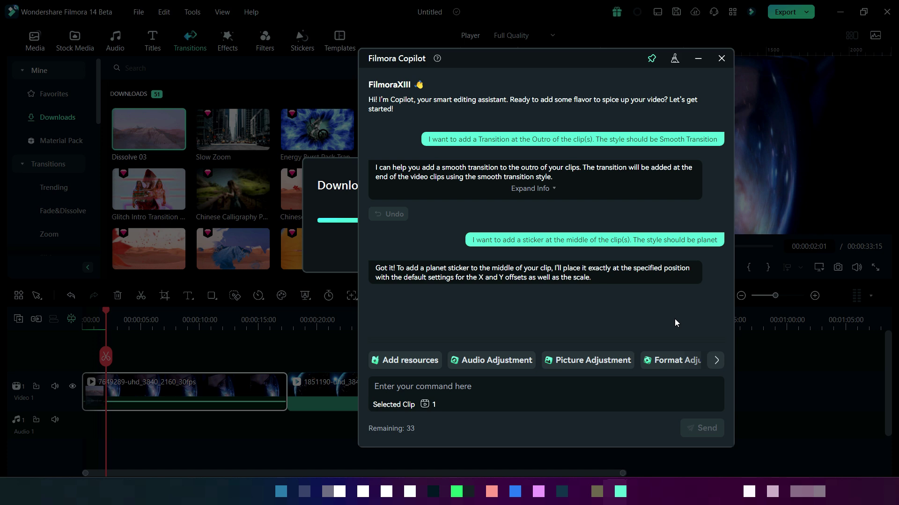
- Hide Copilot, go to 00:00:06:08, and shrink the Earth sticker into the upper-right corner
{"action": "left_click_drag", "start_coordinate": [620, 63], "coordinate": [755, 85]}
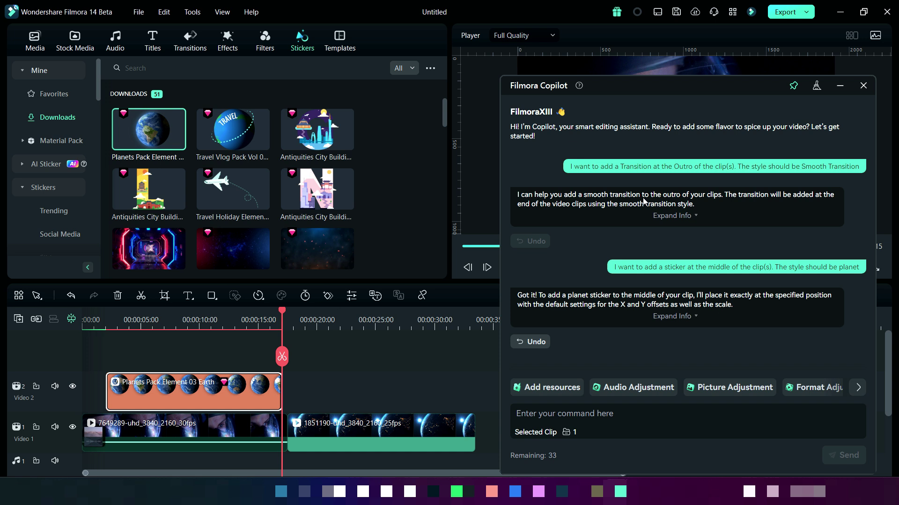
{"action": "left_click", "coordinate": [840, 85]}
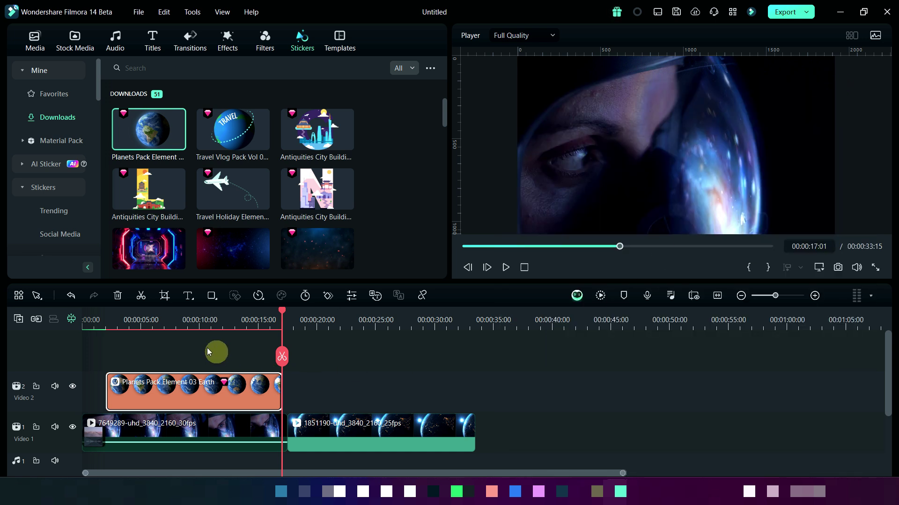
{"action": "left_click", "coordinate": [183, 321]}
{"action": "left_click_drag", "start_coordinate": [182, 322], "coordinate": [157, 336]}
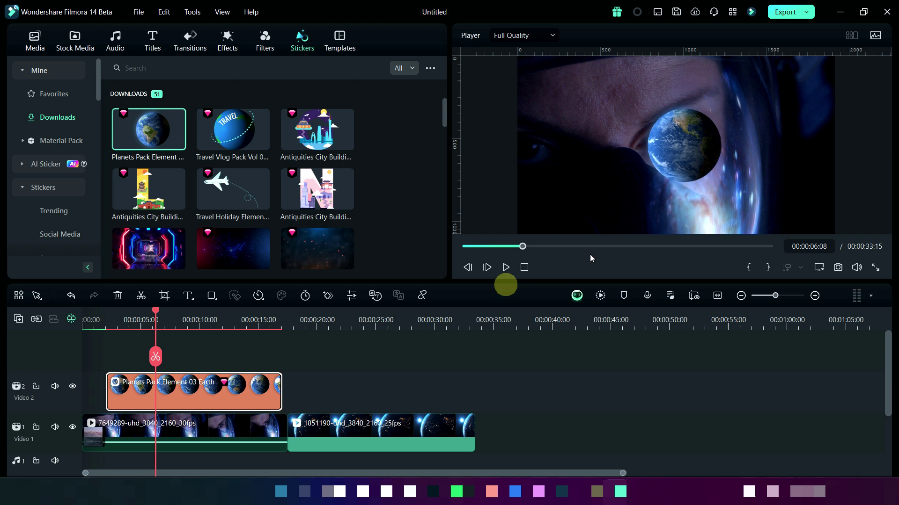
{"action": "left_click", "coordinate": [686, 147]}
{"action": "left_click_drag", "start_coordinate": [631, 101], "coordinate": [670, 121]}
{"action": "left_click_drag", "start_coordinate": [698, 174], "coordinate": [795, 96]}
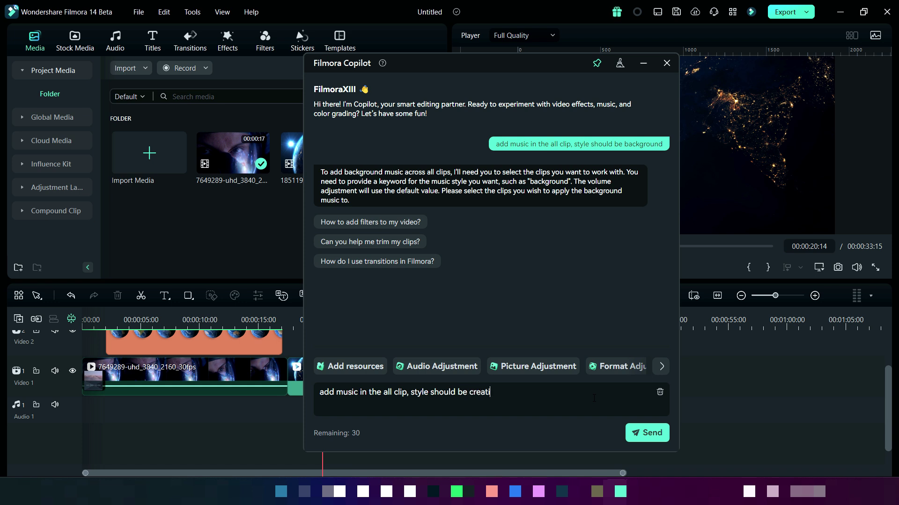
- Ask Copilot to add creative background music for both space clips
{"action": "key", "text": "Return"}
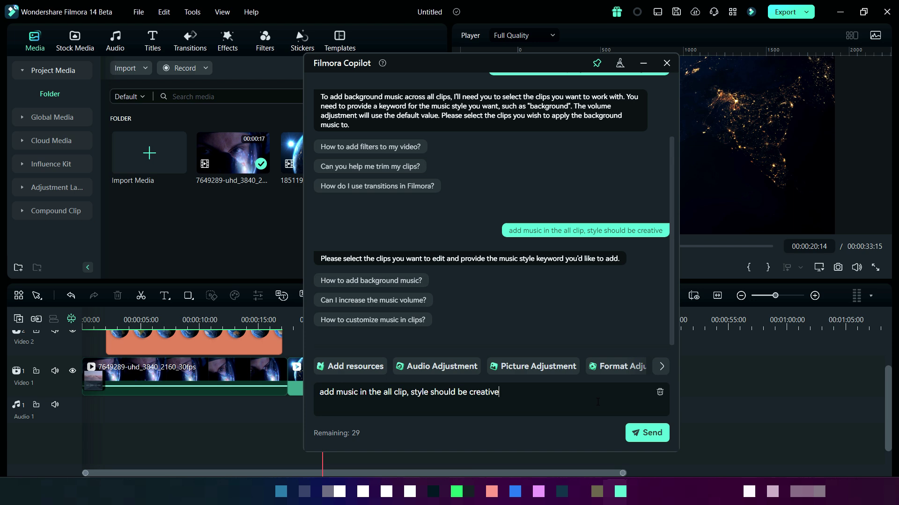
{"action": "left_click_drag", "start_coordinate": [179, 423], "coordinate": [308, 379]}
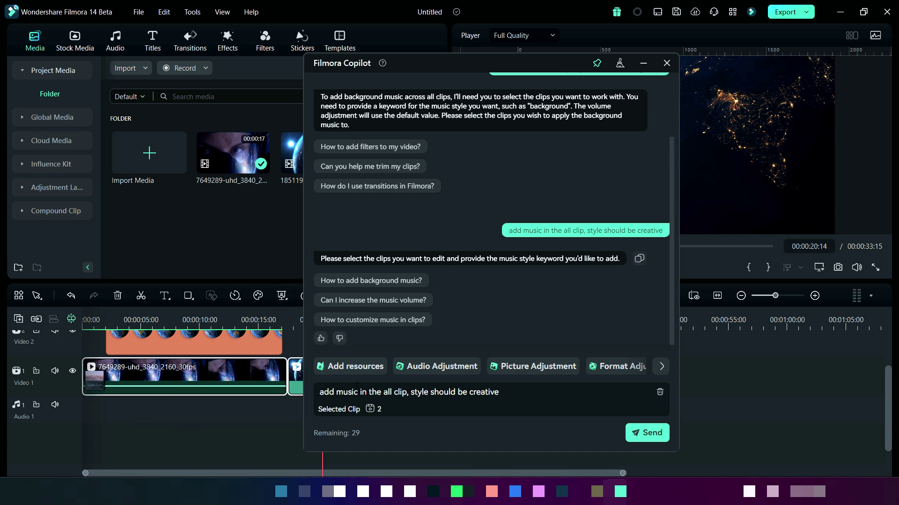
{"action": "left_click", "coordinate": [652, 433]}
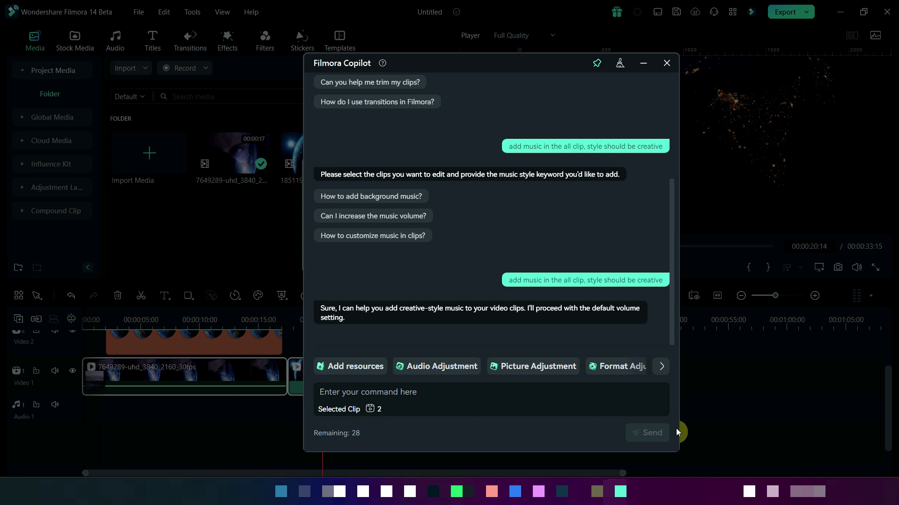
{"action": "left_click_drag", "start_coordinate": [528, 67], "coordinate": [776, 304]}
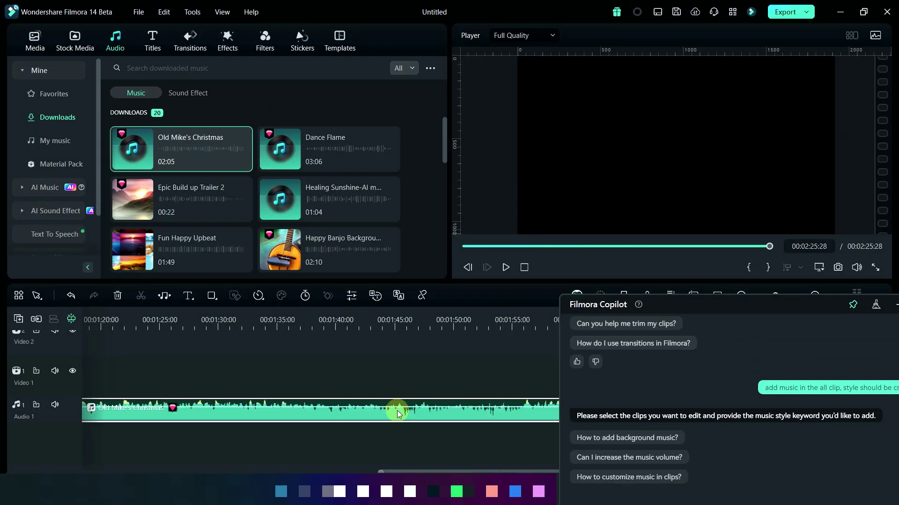
- Move the Old Mike's Christmas music clip to the start of Audio 1
{"action": "left_click", "coordinate": [449, 331]}
{"action": "scroll", "coordinate": [421, 333], "scroll_direction": "up", "scroll_amount": 2}
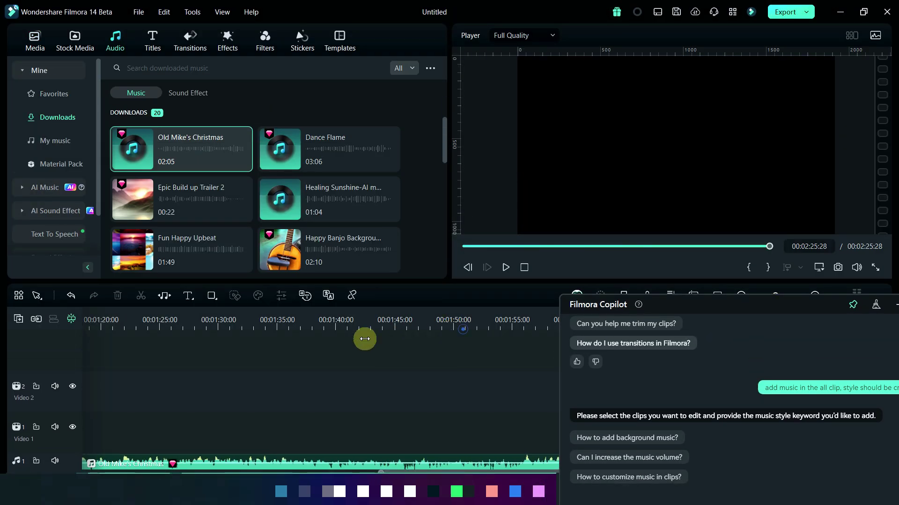
{"action": "scroll", "coordinate": [317, 341], "scroll_direction": "down", "scroll_amount": 3}
{"action": "scroll", "coordinate": [299, 356], "scroll_direction": "down", "scroll_amount": 2}
{"action": "left_click_drag", "start_coordinate": [268, 409], "coordinate": [97, 410]}
- Play the music from the start, then delete it and float the Copilot window
{"action": "left_click", "coordinate": [90, 320]}
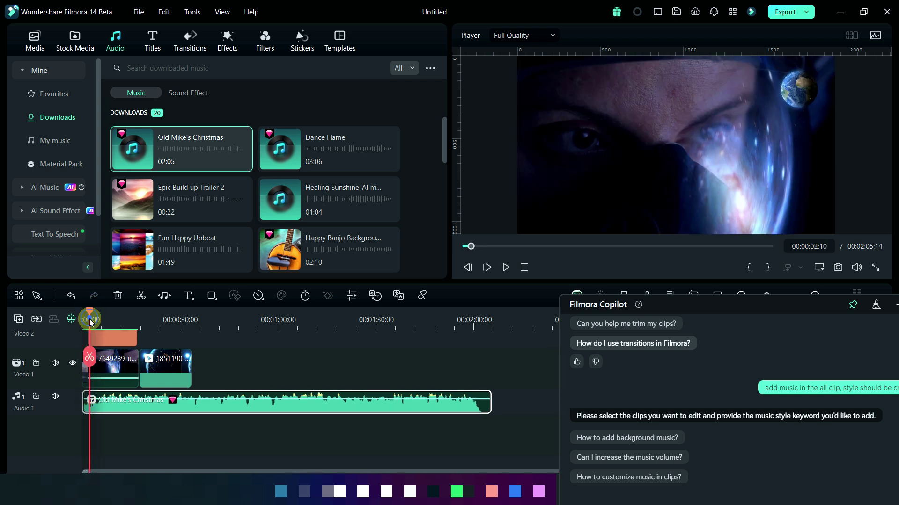
{"action": "key", "text": "space"}
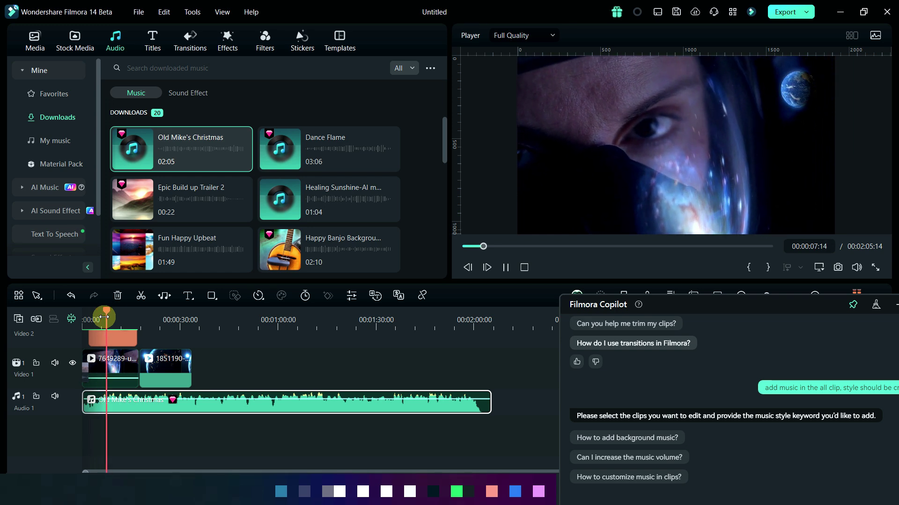
{"action": "left_click", "coordinate": [104, 317]}
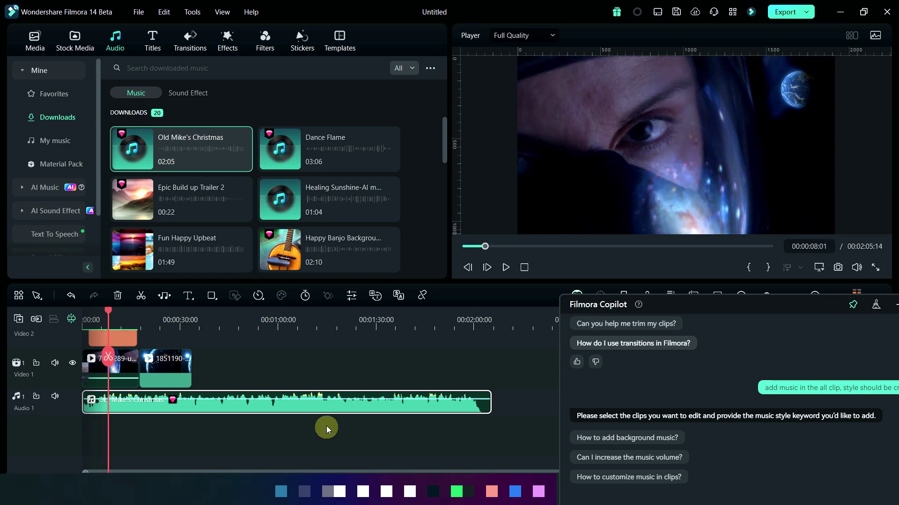
{"action": "left_click", "coordinate": [117, 296]}
{"action": "left_click_drag", "start_coordinate": [722, 304], "coordinate": [377, 105]}
- Have Copilot set the first space clip's speed to 0.5x, then play it back
{"action": "left_click", "coordinate": [526, 99]}
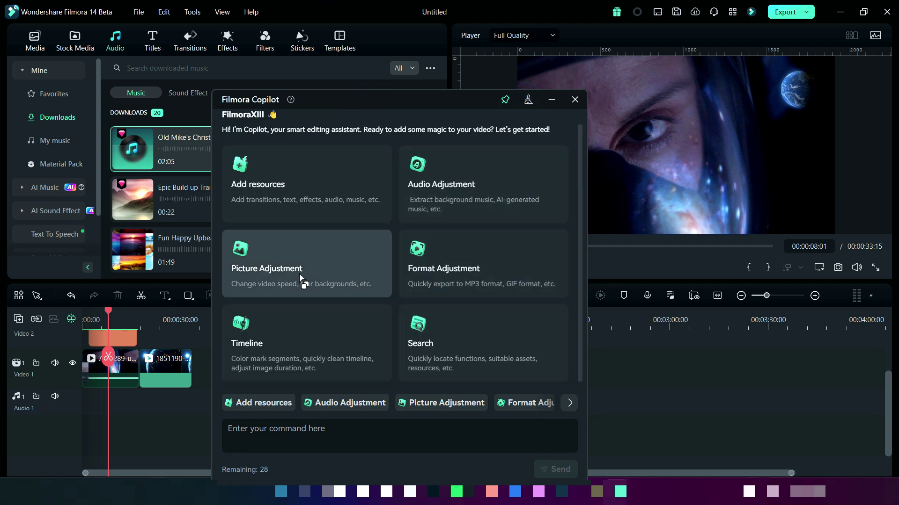
{"action": "left_click", "coordinate": [367, 276]}
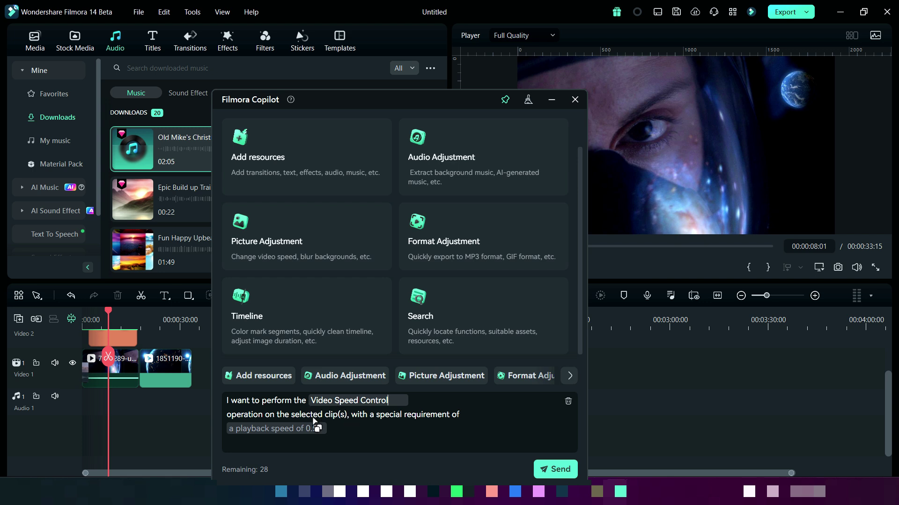
{"action": "left_click", "coordinate": [161, 376]}
{"action": "left_click", "coordinate": [123, 372]}
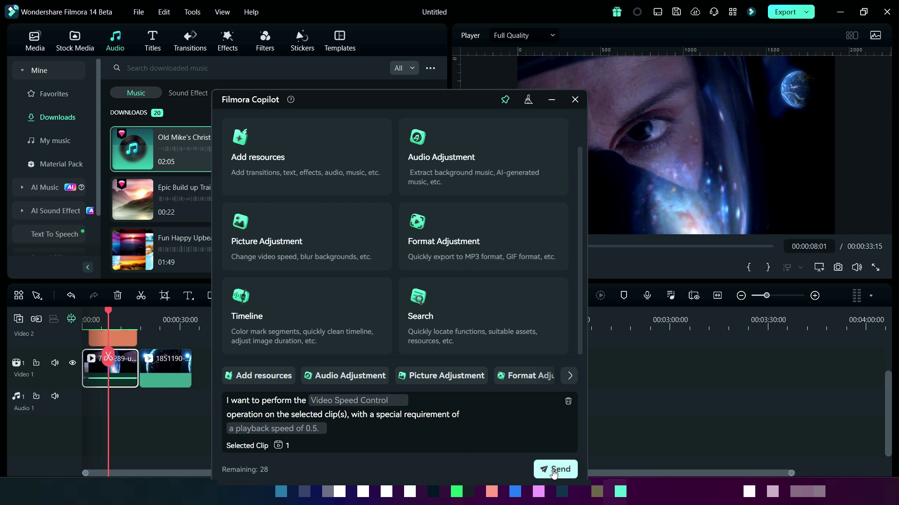
{"action": "left_click", "coordinate": [553, 472]}
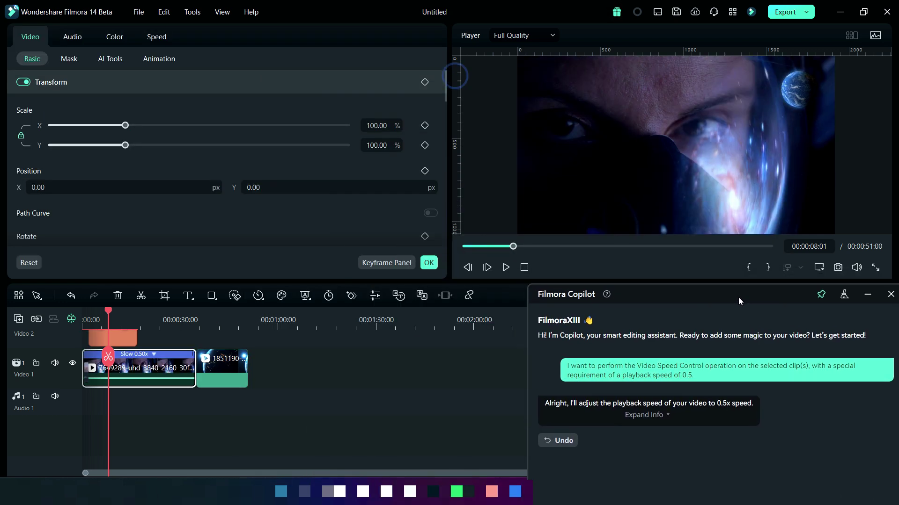
{"action": "left_click", "coordinate": [505, 267]}
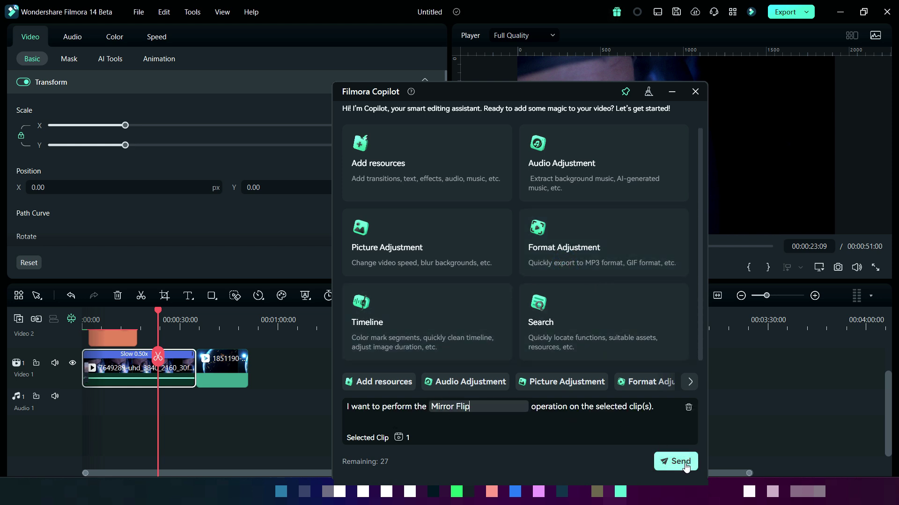
- Send the Mirror Flip request for the first clip and expand the reply's Flip task details
{"action": "left_click", "coordinate": [662, 462]}
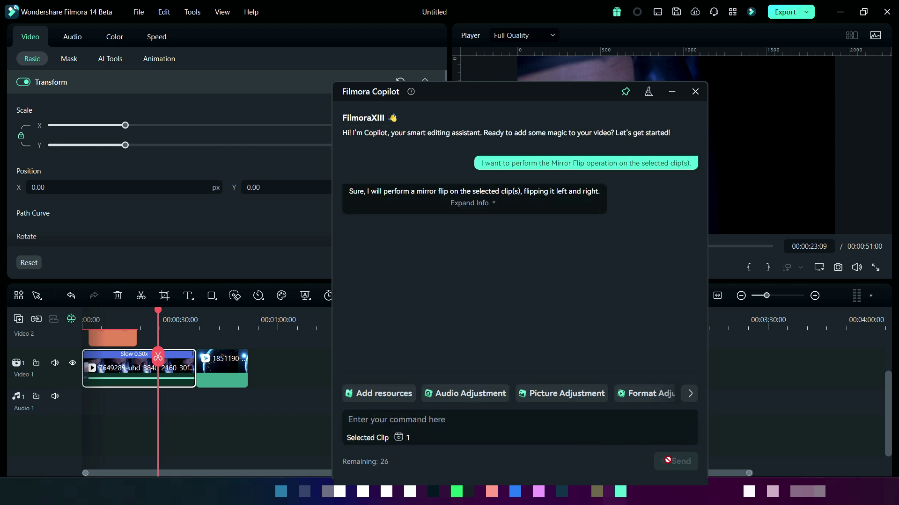
{"action": "left_click", "coordinate": [475, 204]}
{"action": "left_click", "coordinate": [148, 367]}
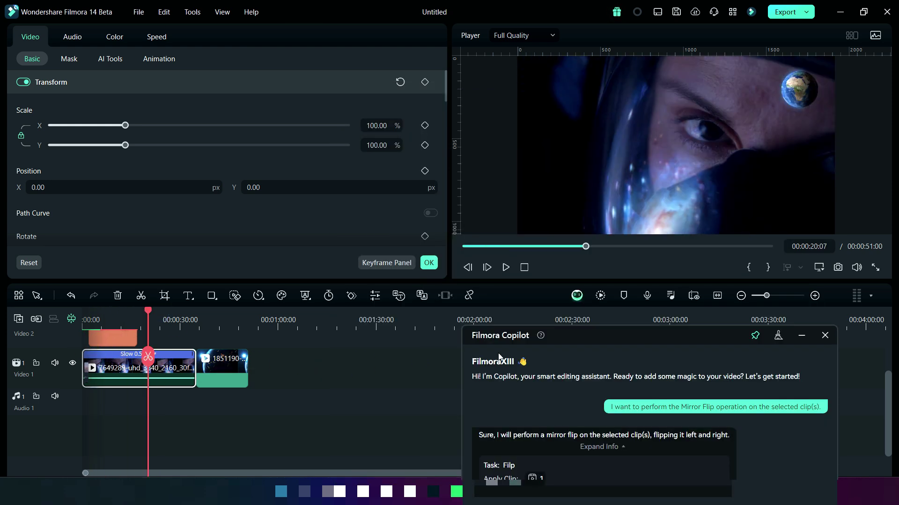
{"action": "left_click_drag", "start_coordinate": [627, 336], "coordinate": [392, 106]}
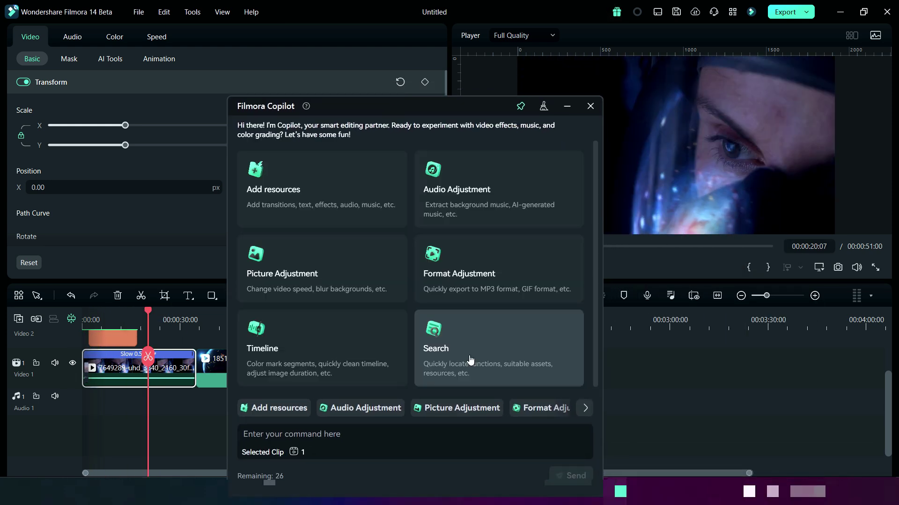
- Request a Dazzling Neon special effect from Copilot for the selected space clip
{"action": "left_click", "coordinate": [471, 359]}
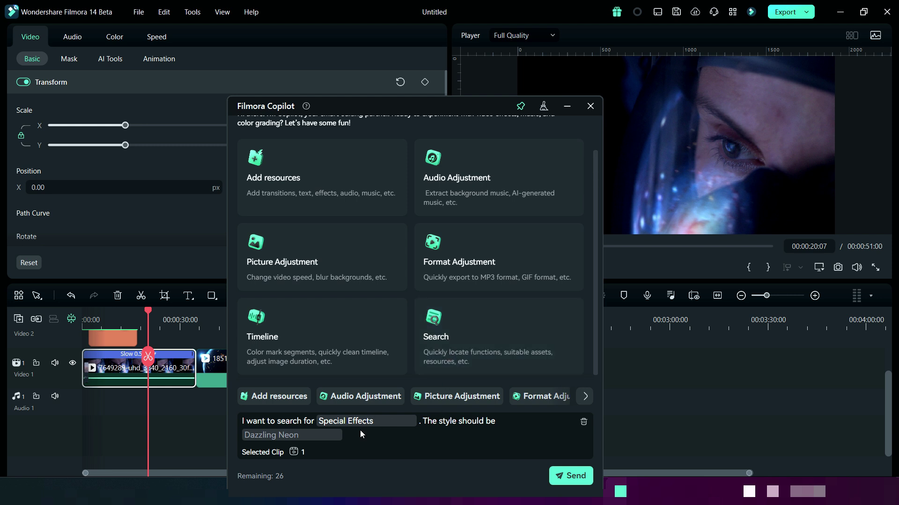
{"action": "left_click", "coordinate": [217, 376]}
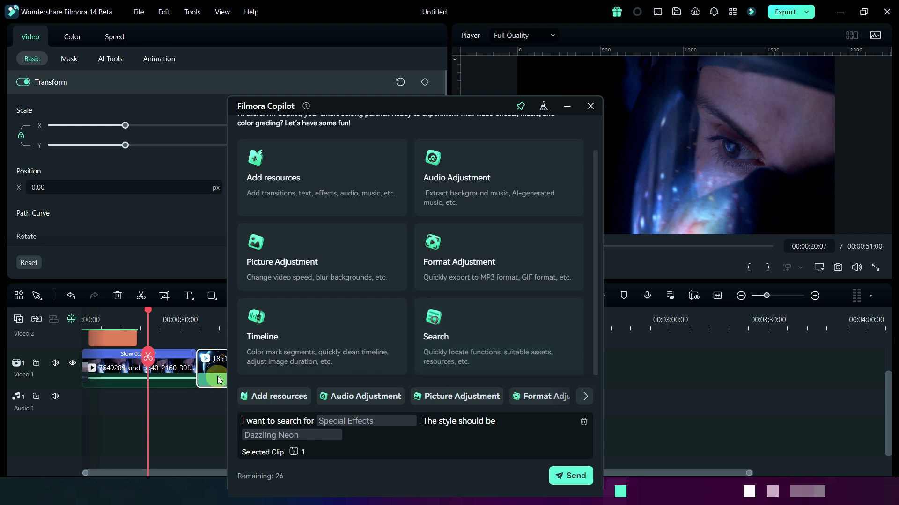
{"action": "left_click", "coordinate": [575, 476]}
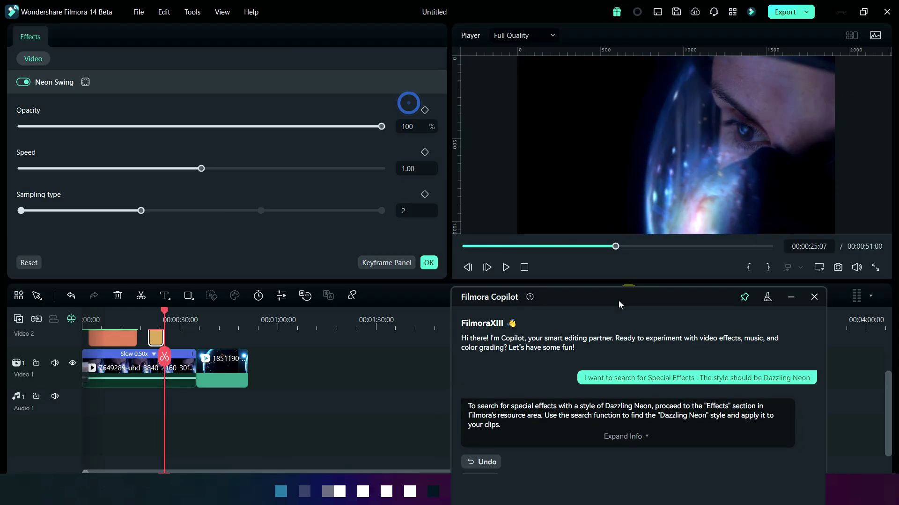
- Move to 00:00:21:26 and confirm the Neon Swing effect settings with OK
{"action": "left_click", "coordinate": [170, 312]}
{"action": "left_click_drag", "start_coordinate": [169, 313], "coordinate": [157, 327]}
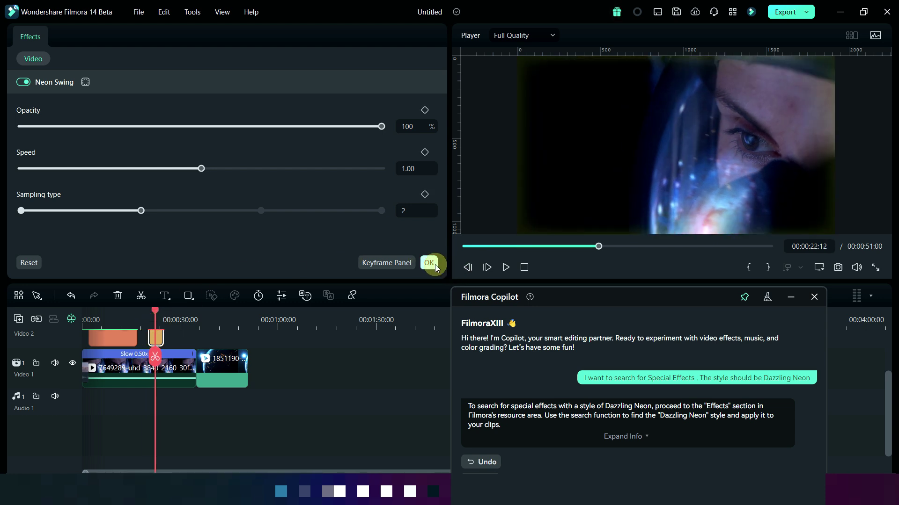
{"action": "left_click", "coordinate": [431, 264]}
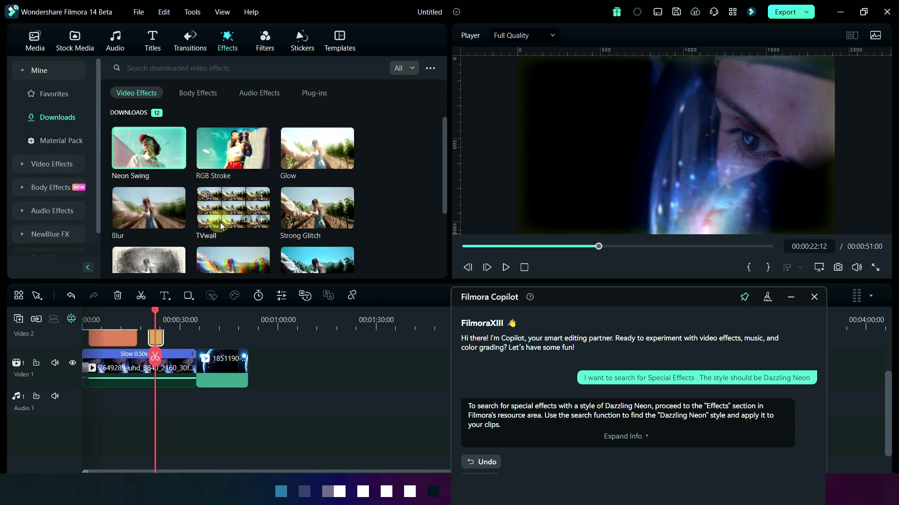
{"action": "left_click_drag", "start_coordinate": [672, 297], "coordinate": [471, 94]}
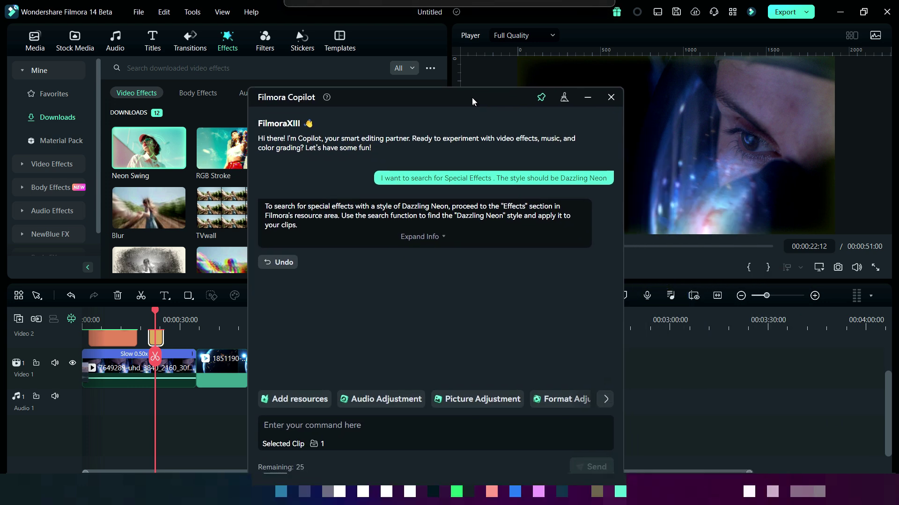